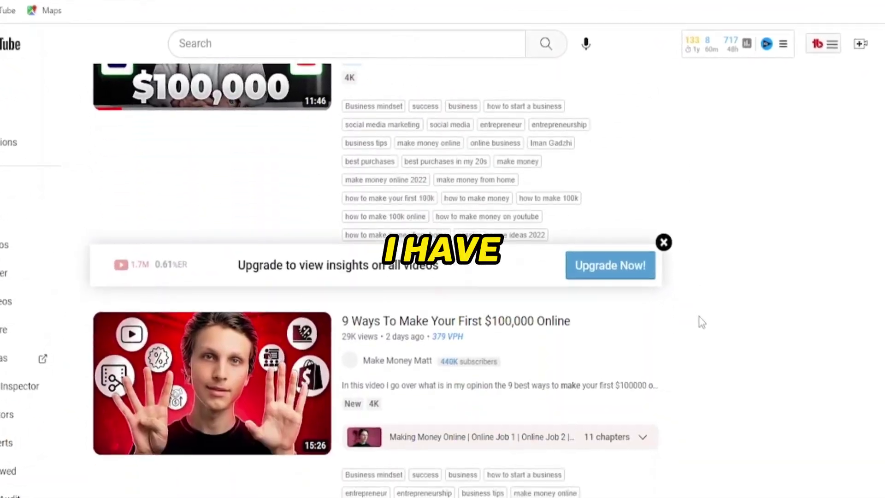
- Scroll further down the YouTube search results for making money online
{"action": "scroll", "coordinate": [701, 323], "scroll_direction": "down", "scroll_amount": 3}
{"action": "scroll", "coordinate": [710, 320], "scroll_direction": "down", "scroll_amount": 10}
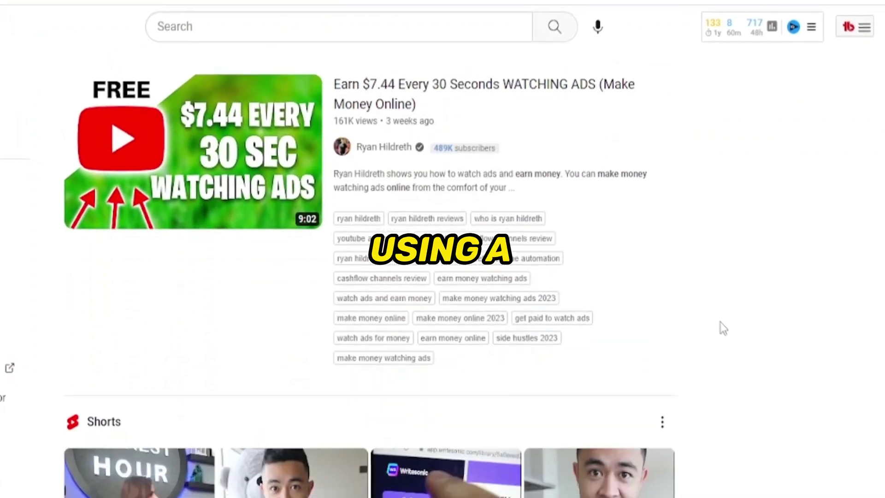
{"action": "scroll", "coordinate": [731, 325], "scroll_direction": "down", "scroll_amount": 12}
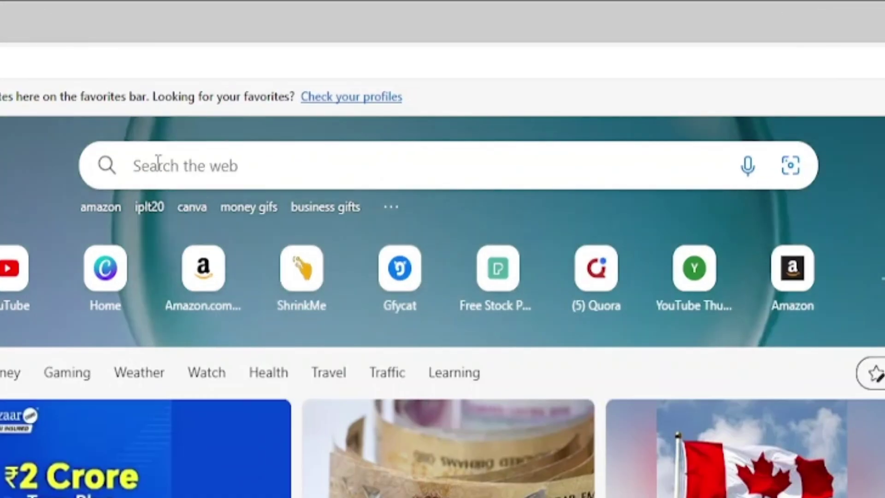
- Search for 'Stock.adobe.com' and open the Adobe Stock homepage
{"action": "left_click", "coordinate": [273, 94]}
{"action": "type", "text": "S"}
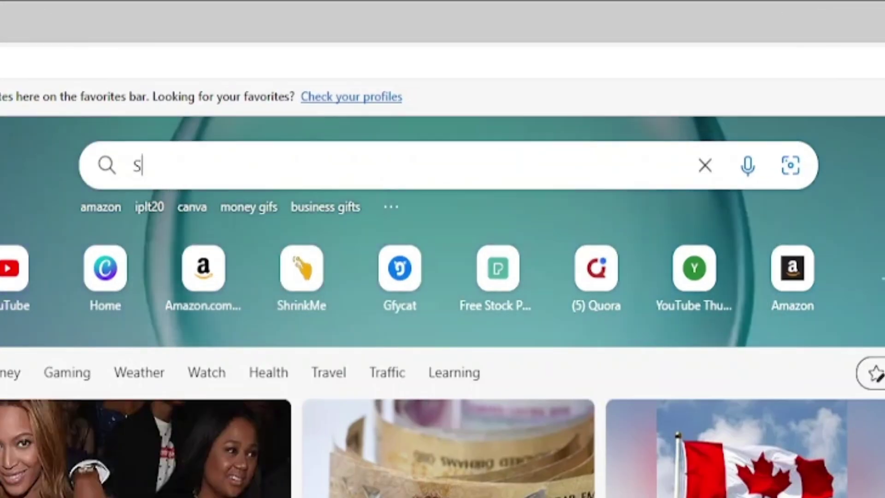
{"action": "type", "text": "tock.adobe."}
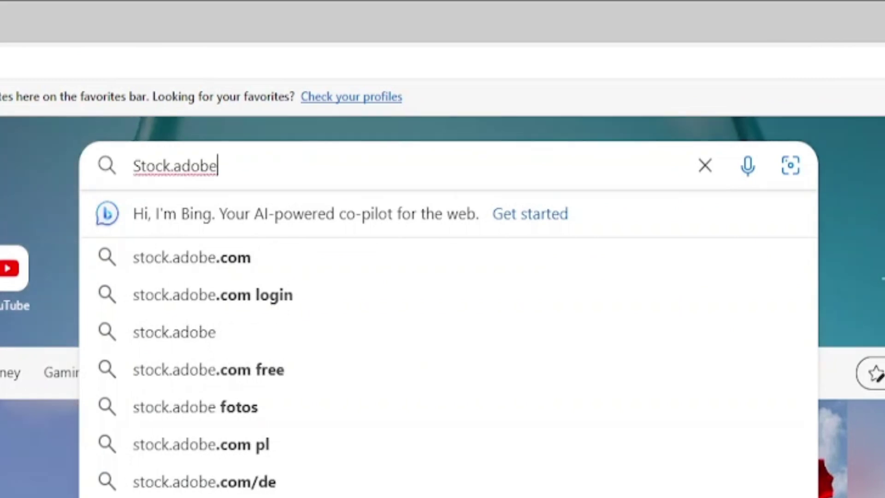
{"action": "type", "text": "com"}
{"action": "key", "text": "Return"}
{"action": "left_click", "coordinate": [375, 397]}
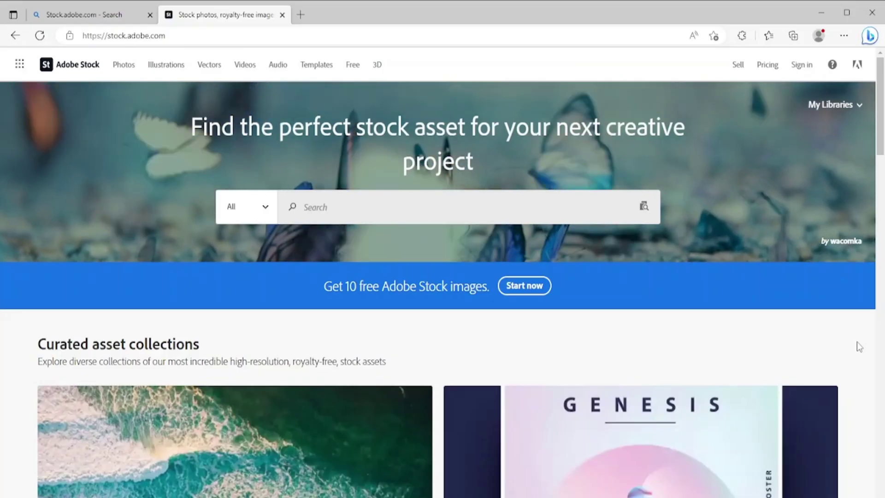
- Go to Sell Images from the footer, join as a contributor and continue to the password step
{"action": "scroll", "coordinate": [856, 344], "scroll_direction": "down", "scroll_amount": 20}
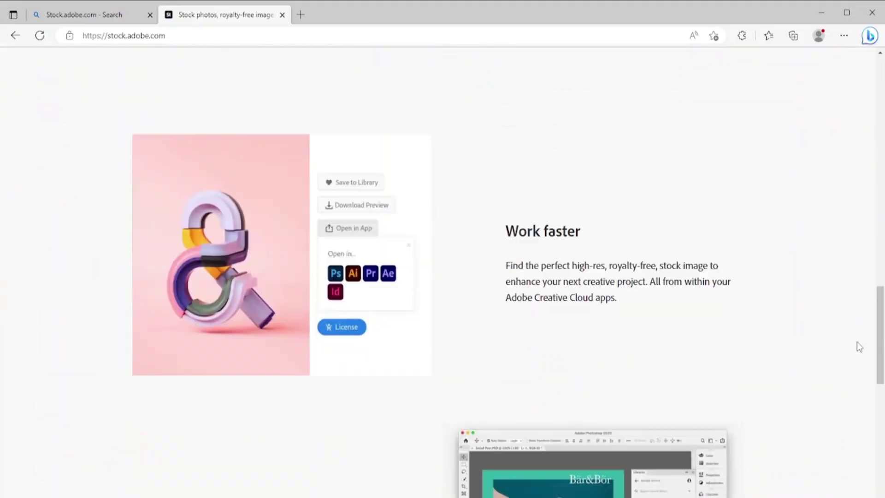
{"action": "scroll", "coordinate": [858, 344], "scroll_direction": "down", "scroll_amount": 5}
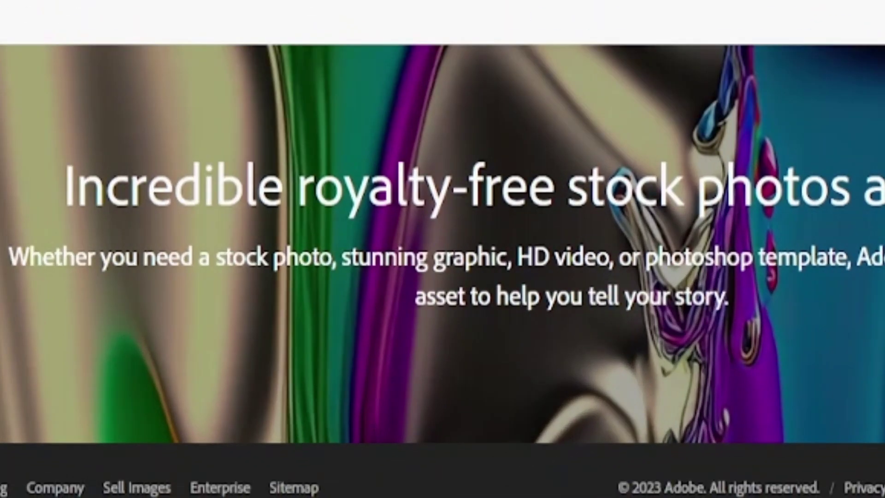
{"action": "left_click", "coordinate": [140, 489]}
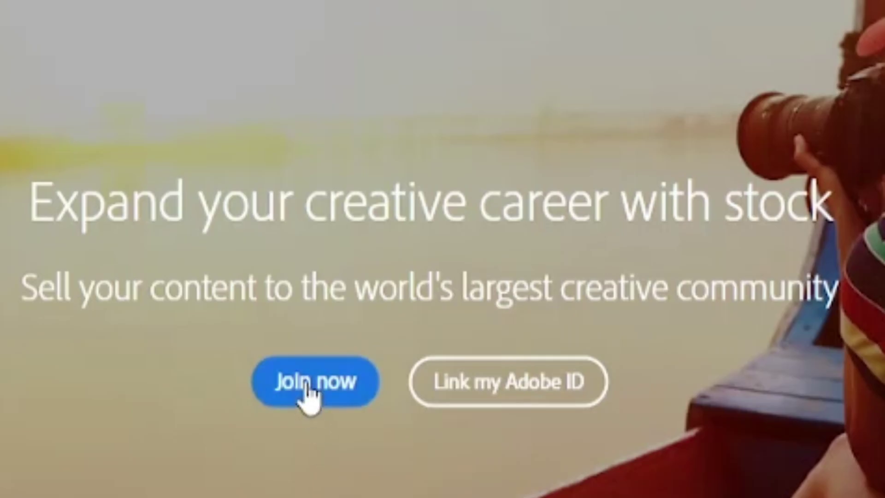
{"action": "left_click", "coordinate": [308, 392]}
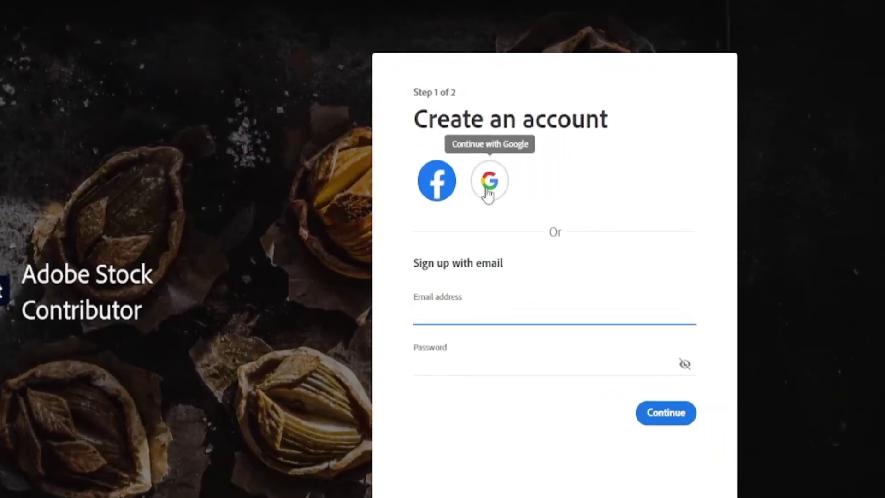
{"action": "left_click", "coordinate": [478, 362]}
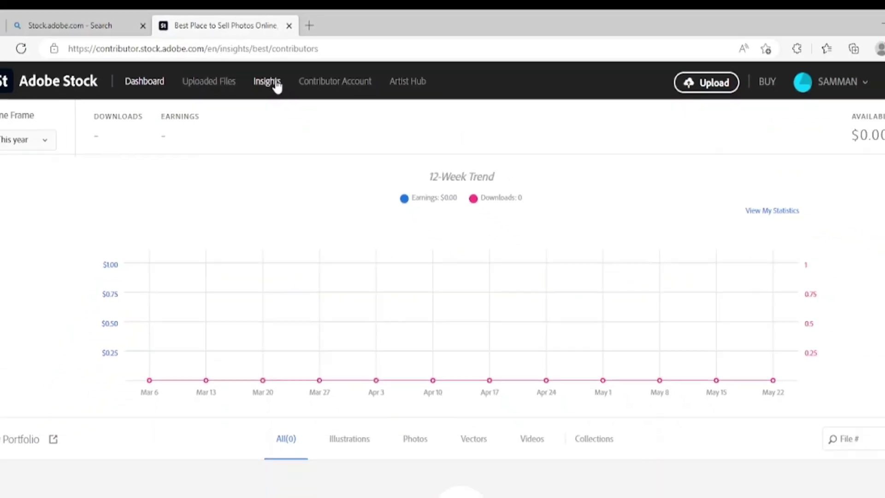
- Open the contributor Insights page and scroll through the recent top sellers
{"action": "left_click", "coordinate": [286, 95]}
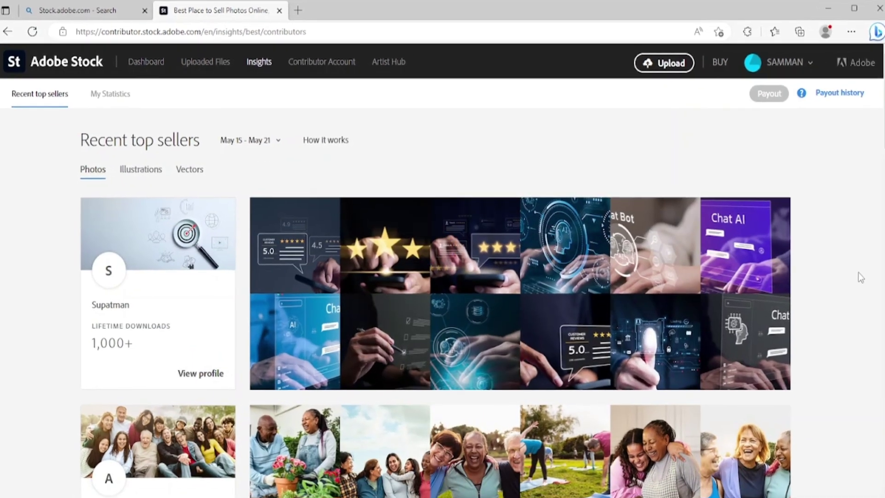
{"action": "scroll", "coordinate": [855, 273], "scroll_direction": "down", "scroll_amount": 4}
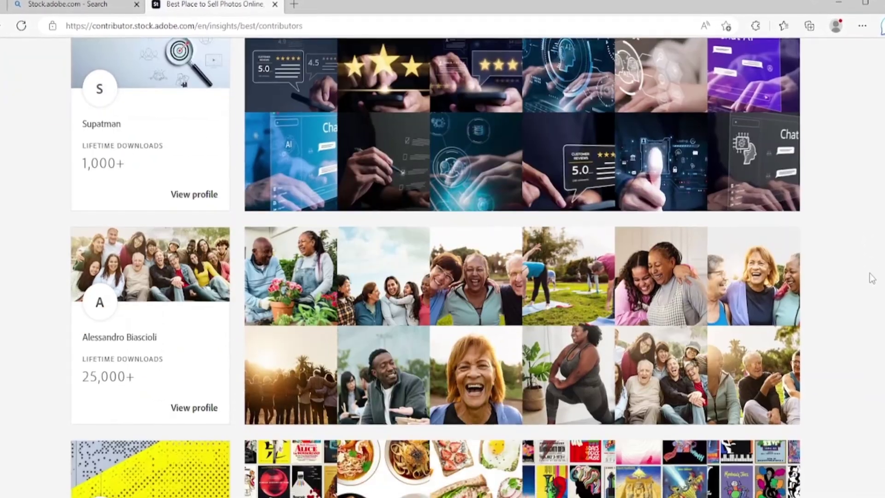
{"action": "scroll", "coordinate": [871, 278], "scroll_direction": "down", "scroll_amount": 8}
{"action": "scroll", "coordinate": [442, 258], "scroll_direction": "down", "scroll_amount": 8}
{"action": "scroll", "coordinate": [443, 258], "scroll_direction": "down", "scroll_amount": 6}
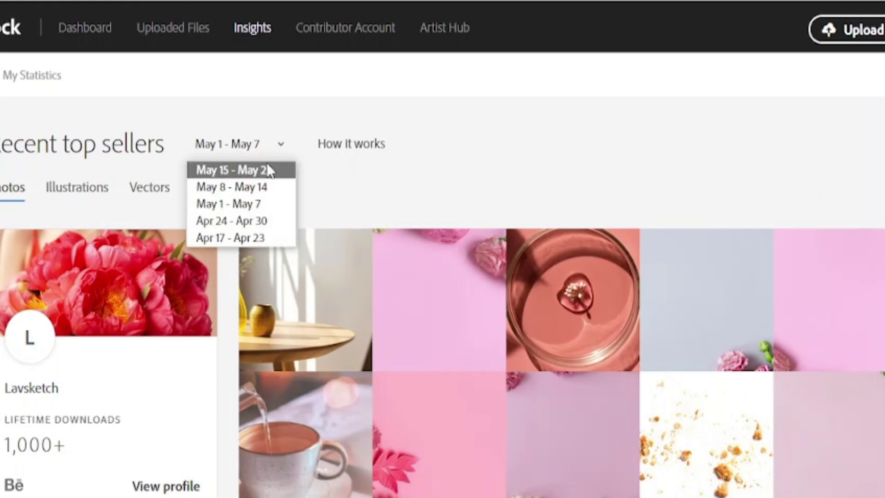
- Show May 15 – May 21 top-selling illustrations and scroll through the contributors
{"action": "left_click", "coordinate": [267, 169]}
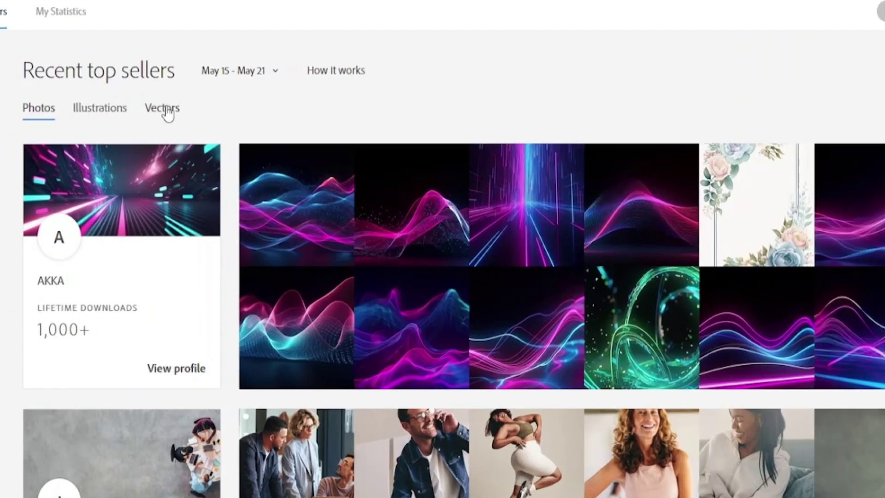
{"action": "left_click", "coordinate": [167, 110]}
{"action": "left_click", "coordinate": [113, 115]}
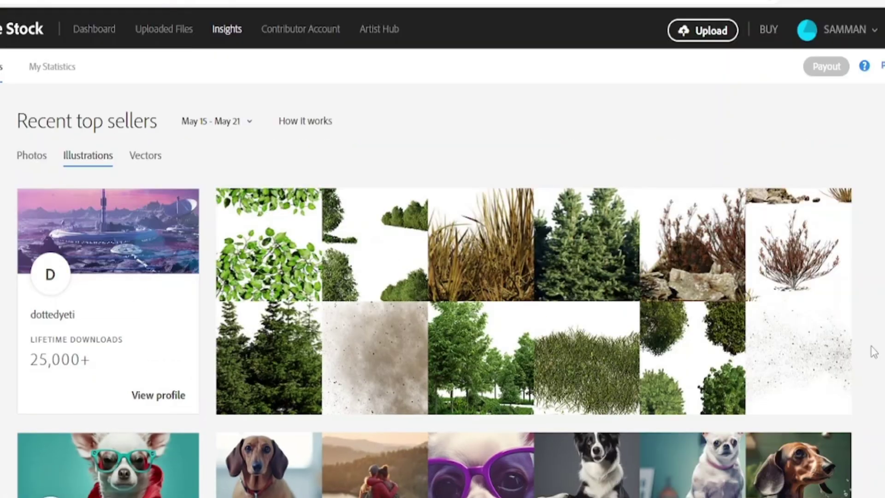
{"action": "scroll", "coordinate": [874, 353], "scroll_direction": "down", "scroll_amount": 8}
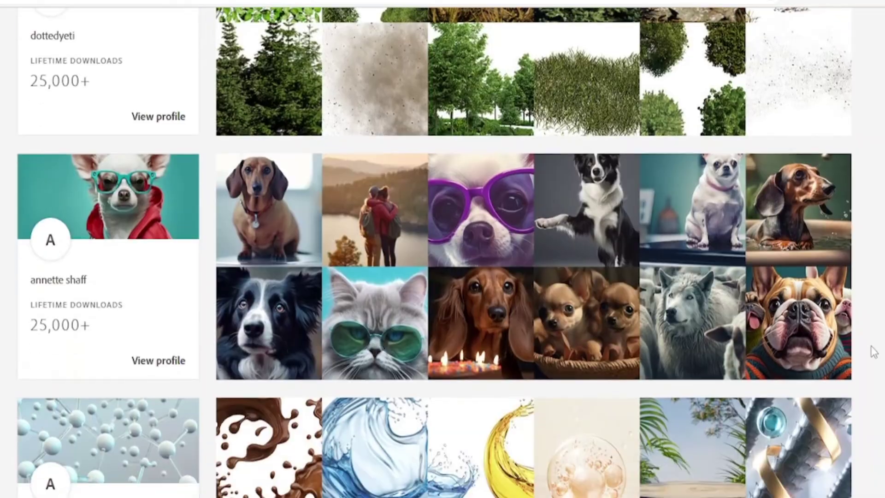
{"action": "scroll", "coordinate": [874, 352], "scroll_direction": "down", "scroll_amount": 3}
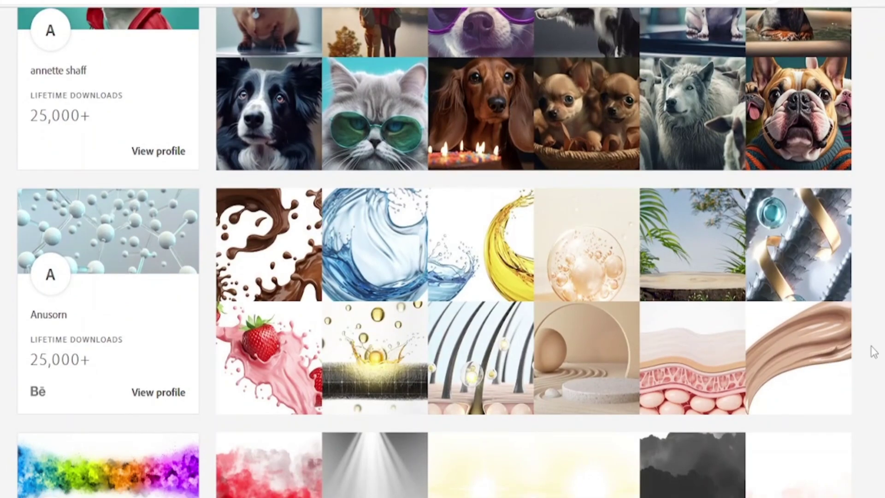
{"action": "scroll", "coordinate": [874, 352], "scroll_direction": "down", "scroll_amount": 10}
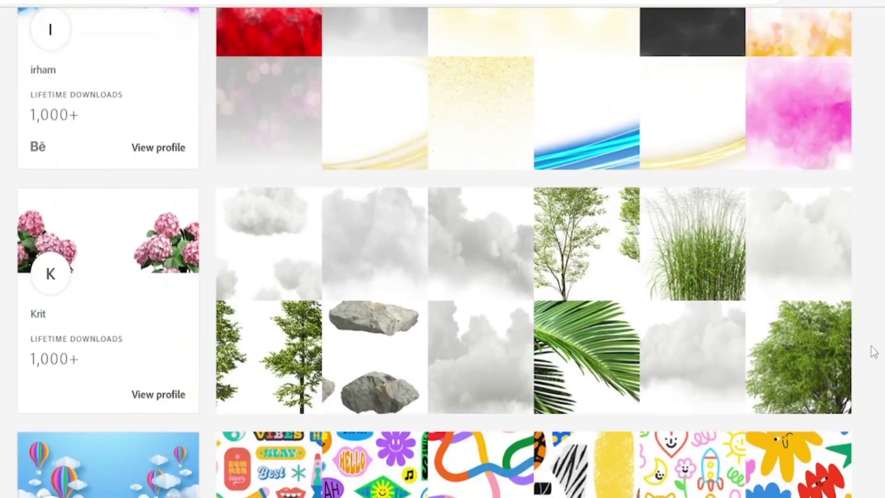
{"action": "scroll", "coordinate": [874, 352], "scroll_direction": "down", "scroll_amount": 8}
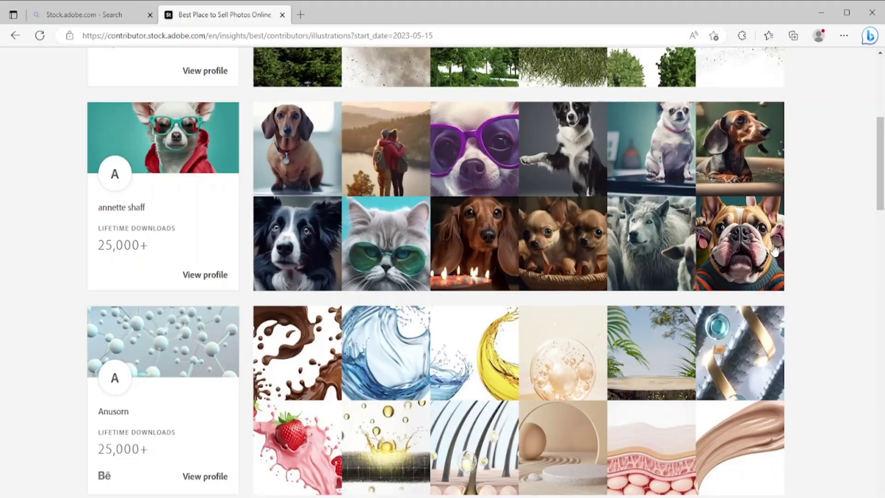
- Open the French bulldog selfie image and review all of its similar keywords
{"action": "left_click", "coordinate": [756, 249]}
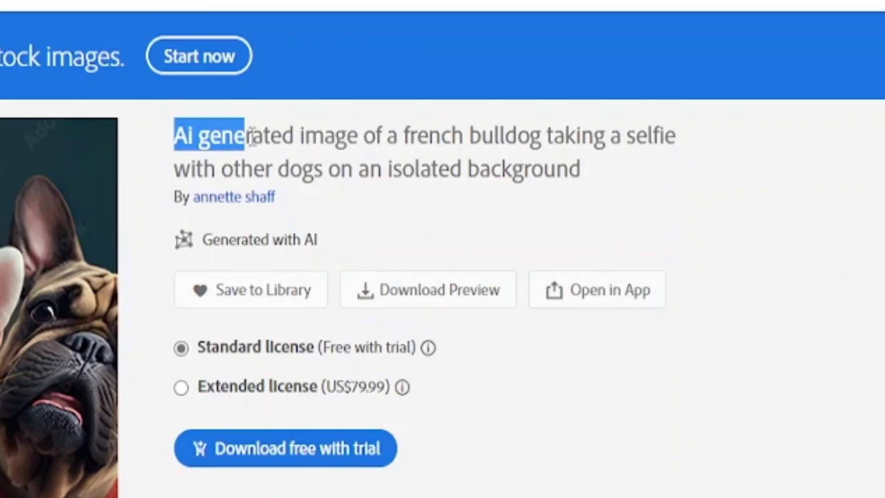
{"action": "left_click_drag", "start_coordinate": [267, 139], "coordinate": [361, 138]}
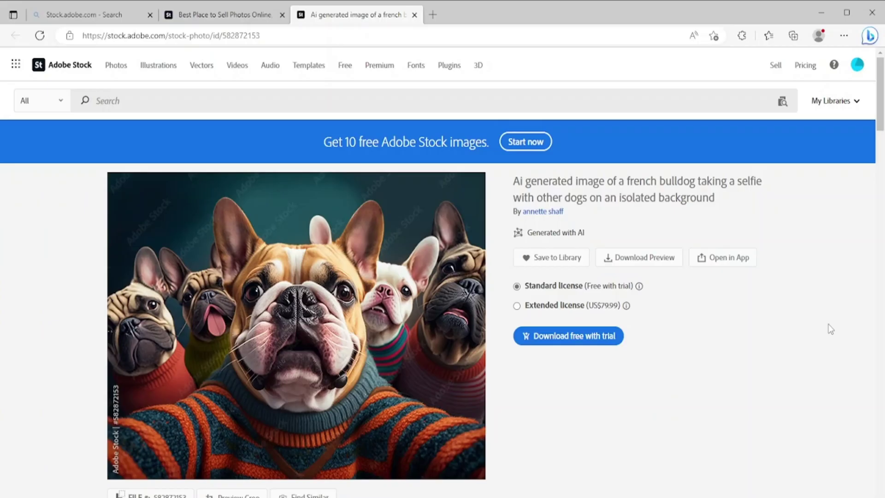
{"action": "scroll", "coordinate": [831, 329], "scroll_direction": "down", "scroll_amount": 5}
{"action": "scroll", "coordinate": [830, 328], "scroll_direction": "down", "scroll_amount": 5}
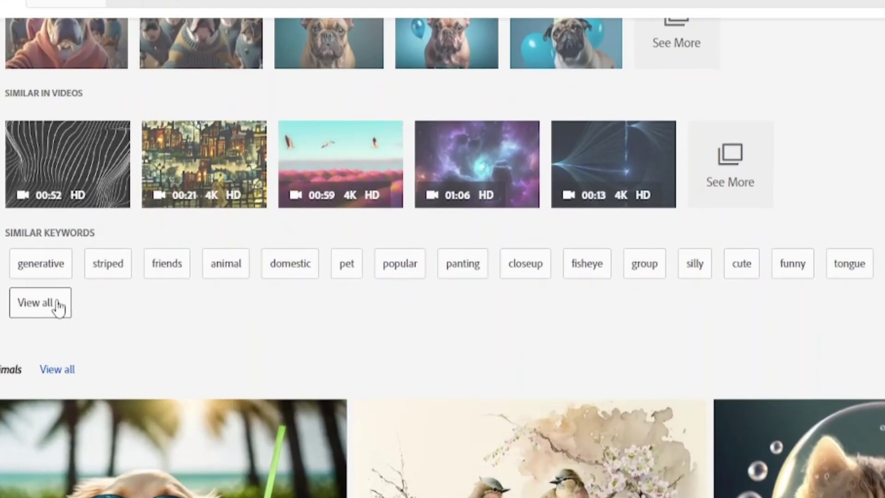
{"action": "left_click", "coordinate": [40, 302]}
{"action": "scroll", "coordinate": [443, 257], "scroll_direction": "down", "scroll_amount": 3}
{"action": "scroll", "coordinate": [442, 249], "scroll_direction": "up", "scroll_amount": 10}
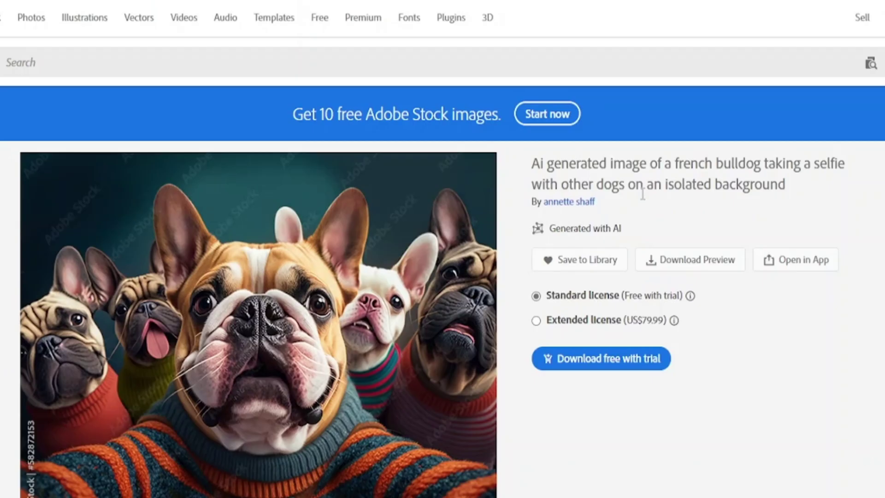
{"action": "scroll", "coordinate": [442, 248], "scroll_direction": "down", "scroll_amount": 10}
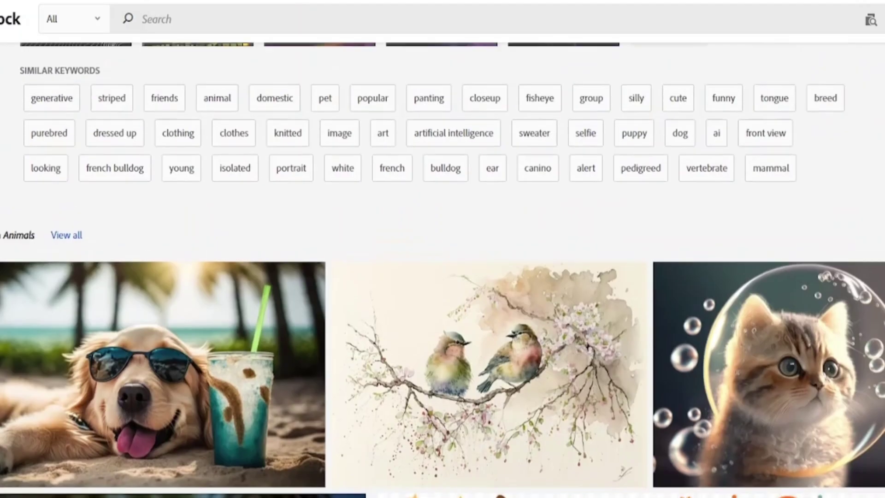
{"action": "scroll", "coordinate": [443, 249], "scroll_direction": "up", "scroll_amount": 2}
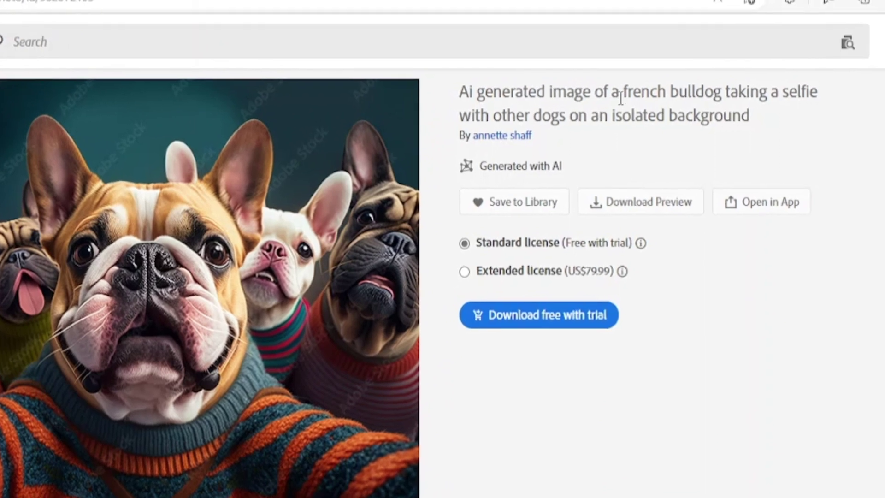
- Copy the image's title description starting from 'french bulldog'
{"action": "left_click_drag", "start_coordinate": [643, 83], "coordinate": [748, 124]}
{"action": "right_click", "coordinate": [719, 138]}
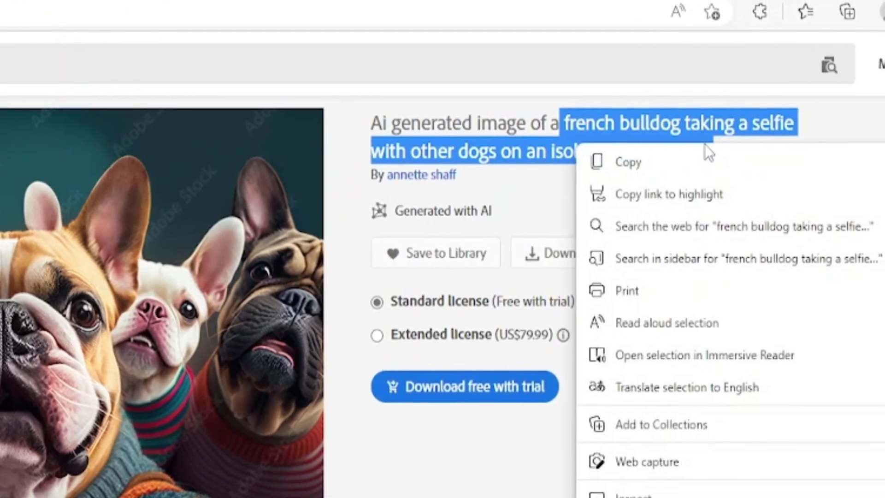
{"action": "left_click", "coordinate": [689, 167]}
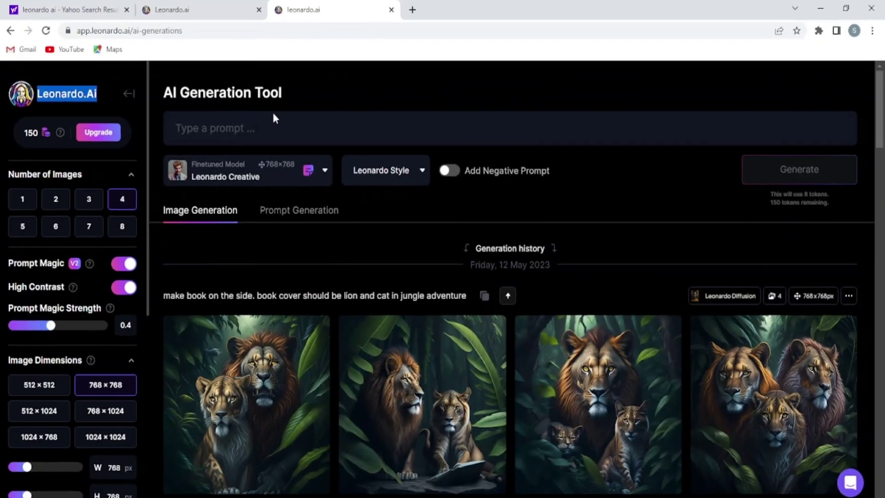
- Paste the copied bulldog prompt and generate four images from it
{"action": "left_click", "coordinate": [215, 124]}
{"action": "right_click", "coordinate": [216, 124]}
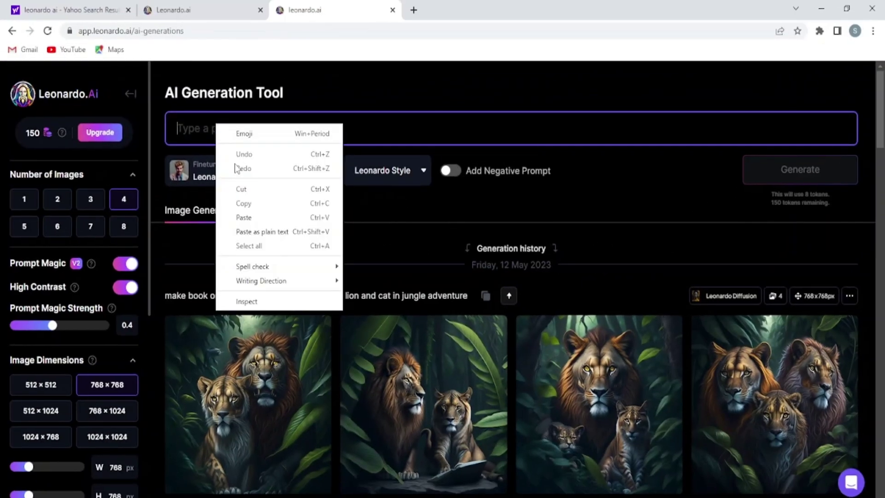
{"action": "left_click", "coordinate": [249, 217]}
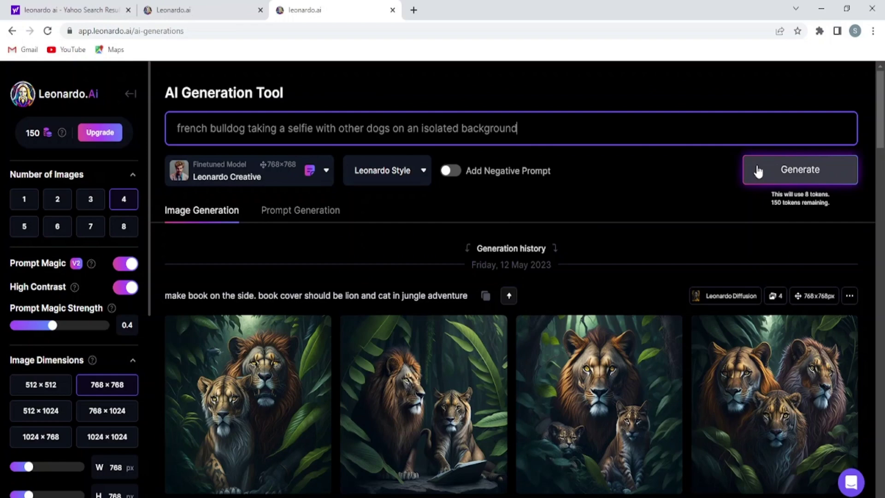
{"action": "left_click", "coordinate": [756, 167]}
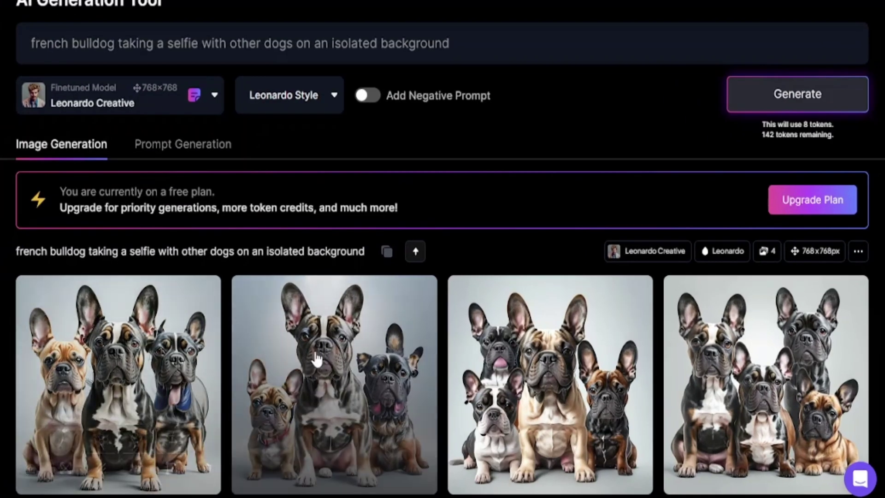
- Clear the prompt and start typing the new 'White d…' dog prompt
{"action": "left_click", "coordinate": [32, 43]}
{"action": "key", "text": "ctrl+a"}
{"action": "key", "text": "BackSpace"}
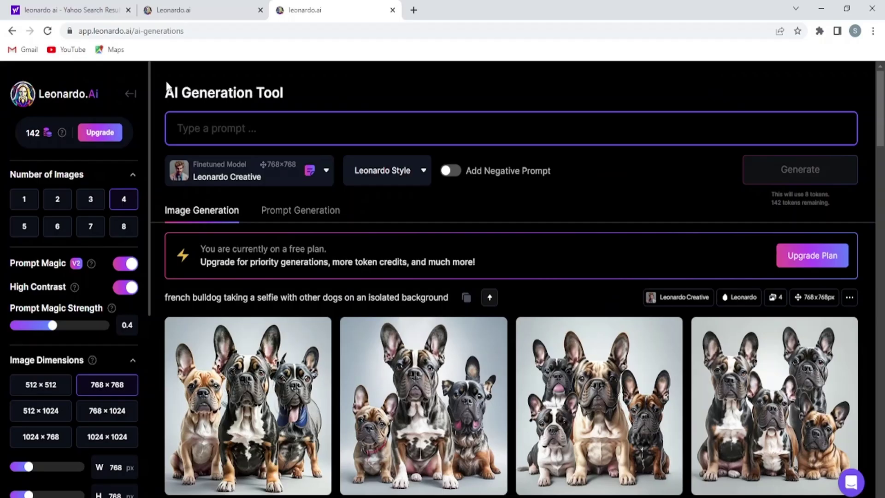
{"action": "type", "text": "White dog wearing trendy sunglasses with blue background"}
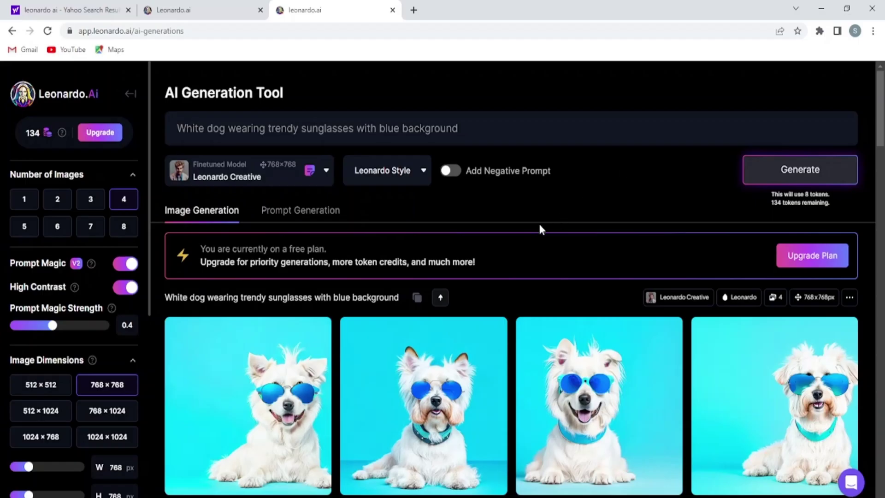
- Open the second white dog image full size and download it
{"action": "left_click", "coordinate": [433, 376]}
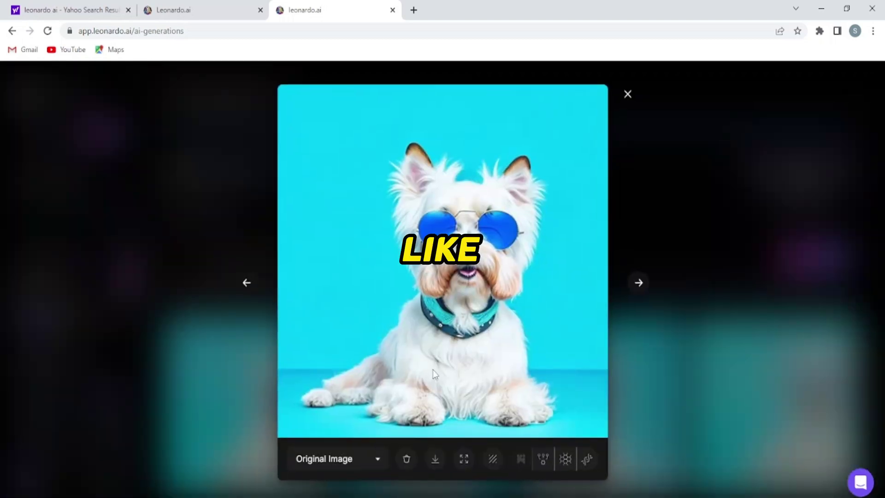
{"action": "left_click", "coordinate": [436, 461]}
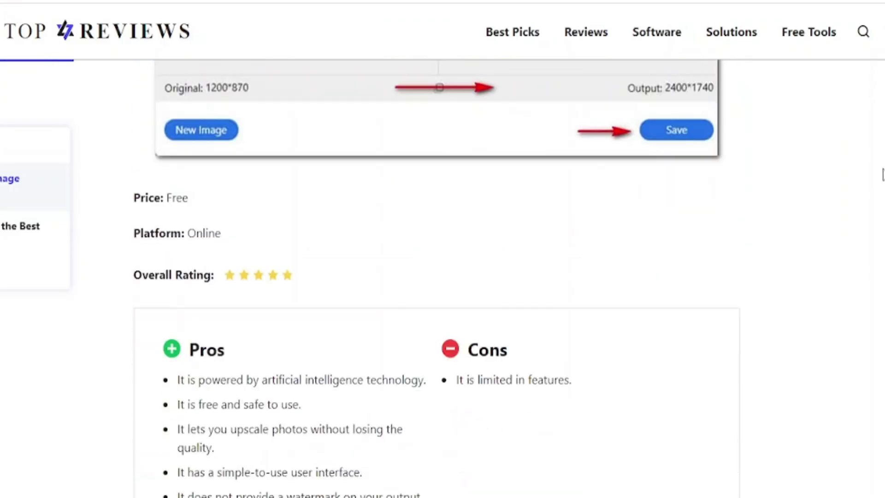
- Scroll through the upscaler review article and the ImgUpscaler page
{"action": "scroll", "coordinate": [883, 175], "scroll_direction": "down", "scroll_amount": 20}
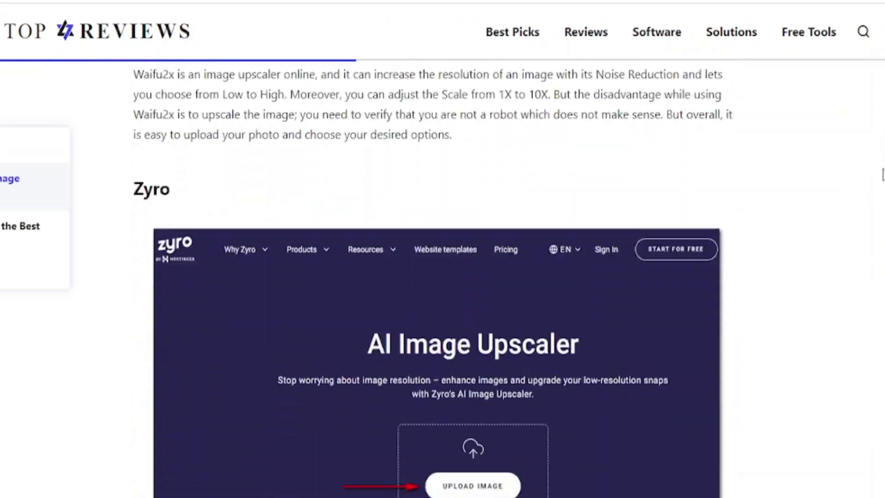
{"action": "scroll", "coordinate": [882, 175], "scroll_direction": "down", "scroll_amount": 10}
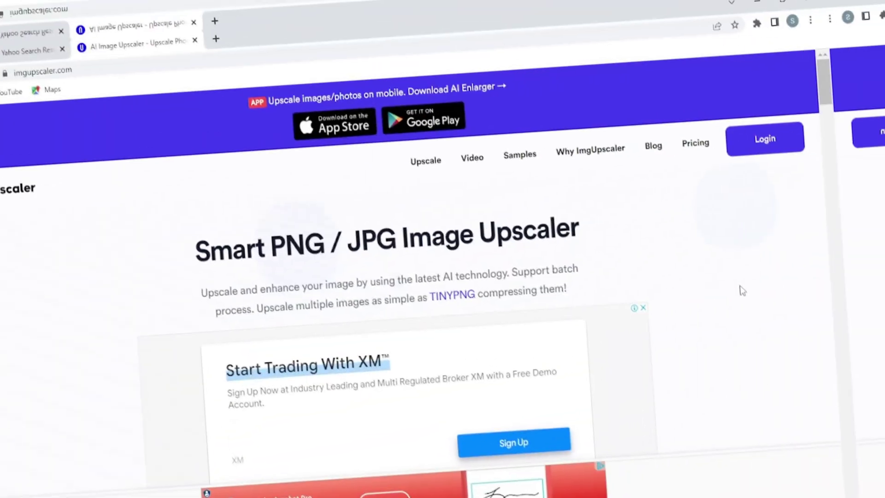
{"action": "scroll", "coordinate": [784, 291], "scroll_direction": "down", "scroll_amount": 3}
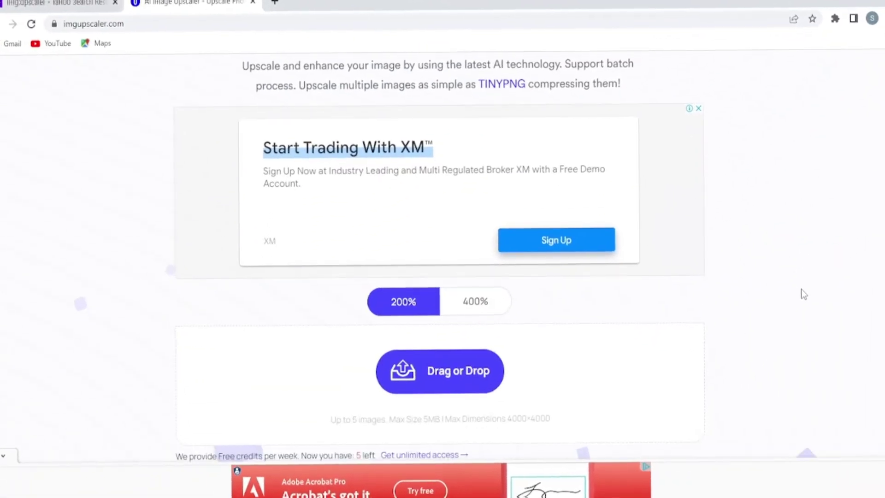
{"action": "scroll", "coordinate": [802, 290], "scroll_direction": "down", "scroll_amount": 8}
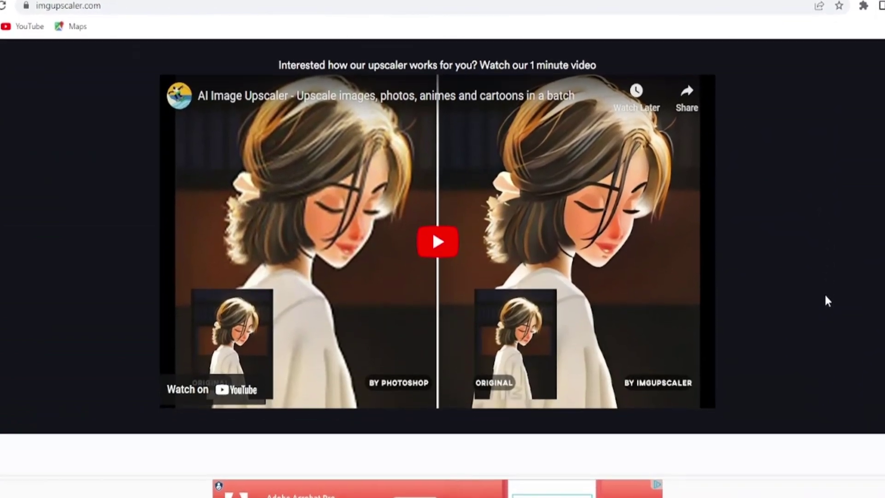
{"action": "scroll", "coordinate": [828, 301], "scroll_direction": "down", "scroll_amount": 10}
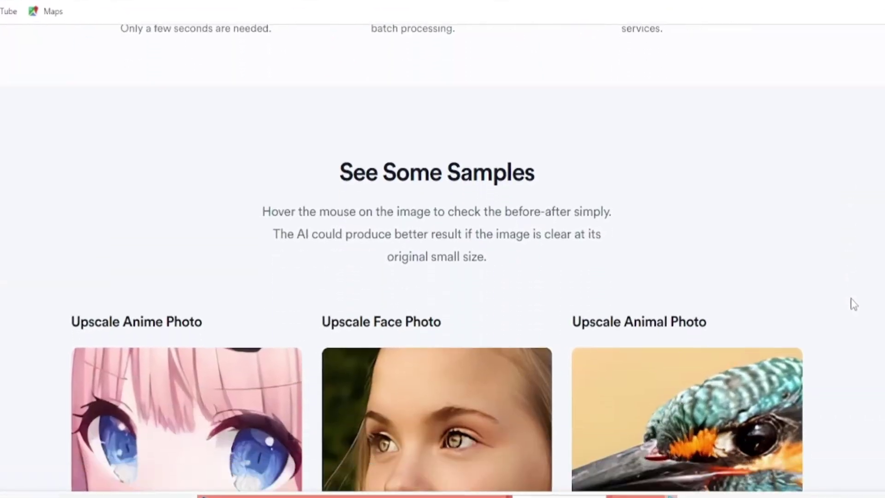
{"action": "scroll", "coordinate": [853, 305], "scroll_direction": "down", "scroll_amount": 10}
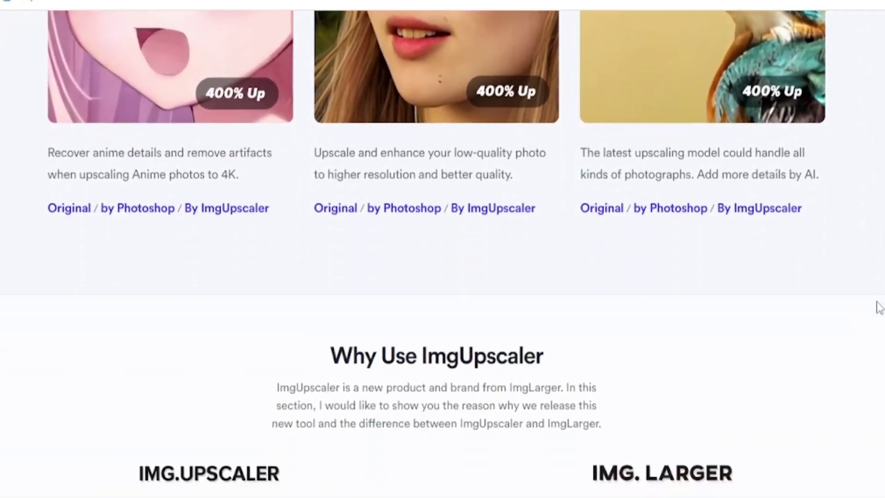
{"action": "scroll", "coordinate": [879, 308], "scroll_direction": "down", "scroll_amount": 3}
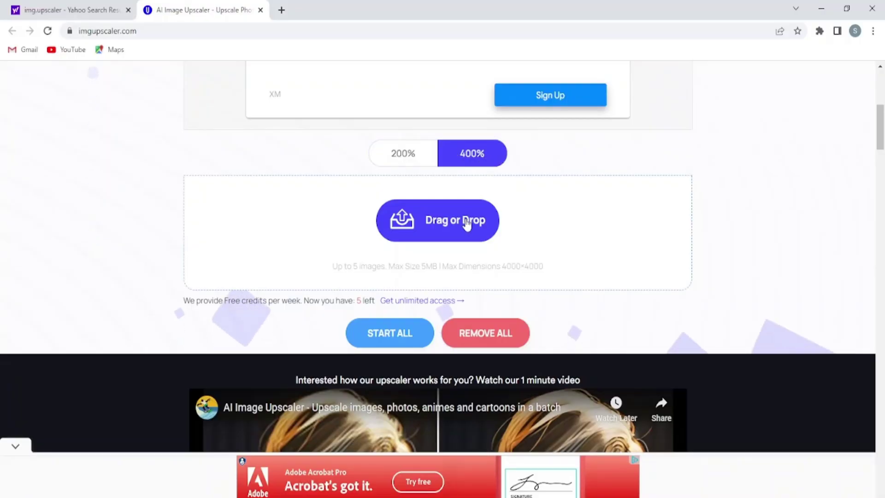
- Upload the white dog image to ImgUpscaler for upscaling
{"action": "left_click", "coordinate": [467, 225]}
{"action": "left_click", "coordinate": [198, 114]}
{"action": "left_click", "coordinate": [341, 261]}
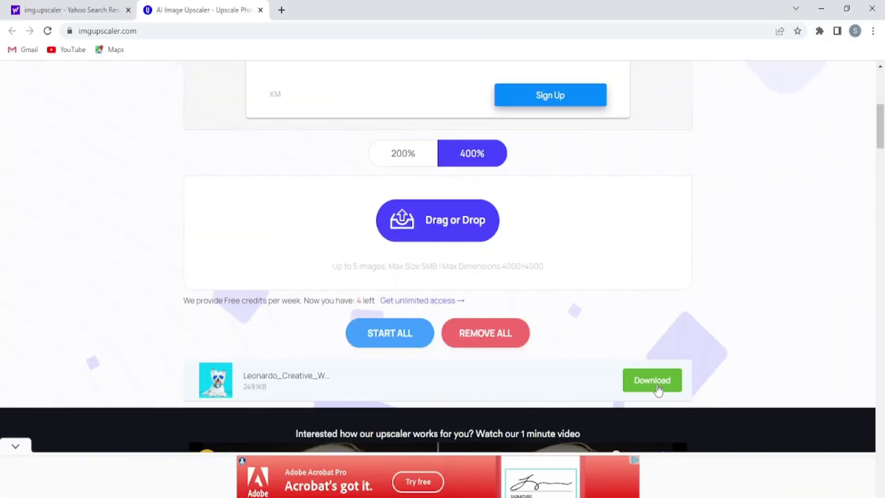
- Save the 3072×3072 upscaled result as N1pAcOnU_4x.jpg to Downloads and preview it
{"action": "left_click", "coordinate": [653, 378]}
{"action": "right_click", "coordinate": [573, 311]}
{"action": "left_click", "coordinate": [582, 334]}
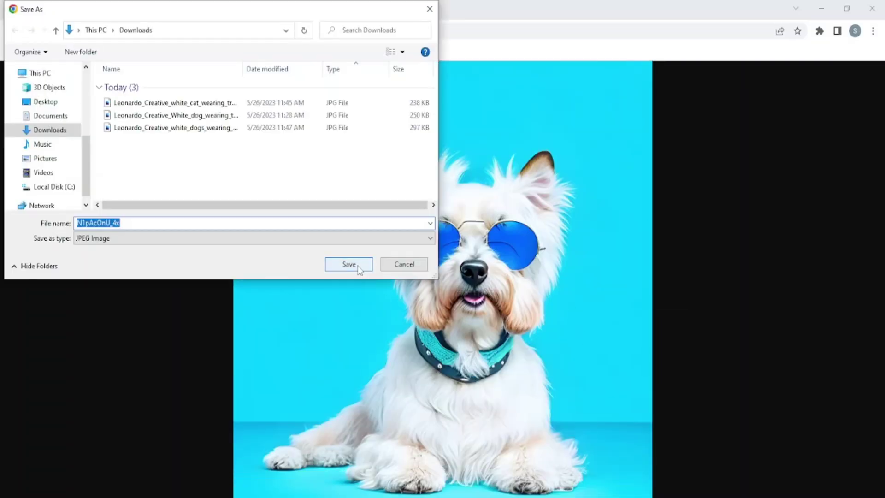
{"action": "left_click", "coordinate": [355, 264]}
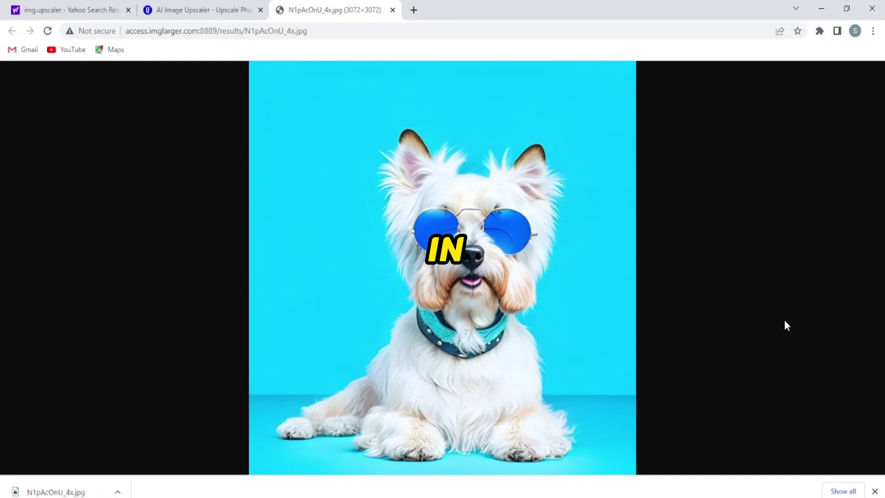
{"action": "left_click", "coordinate": [583, 272]}
{"action": "left_click", "coordinate": [583, 272]}
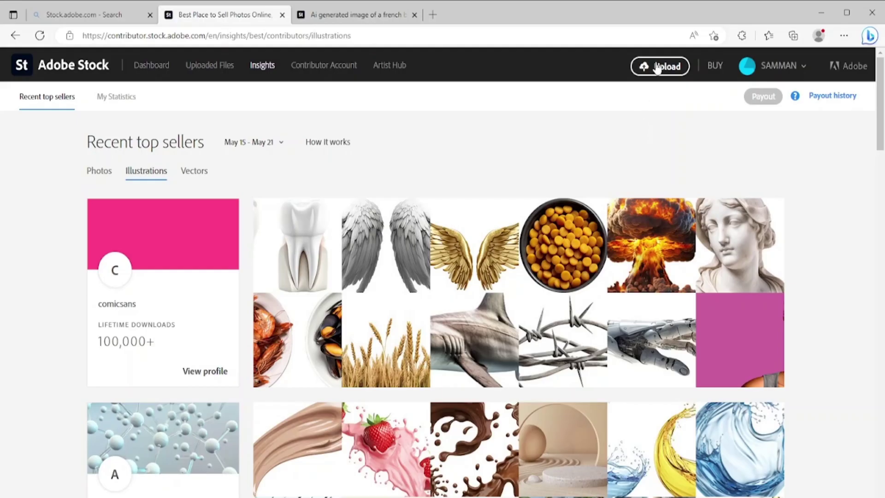
- Upload the N1pAcOnU_4x image to Adobe Stock
{"action": "left_click", "coordinate": [657, 68]}
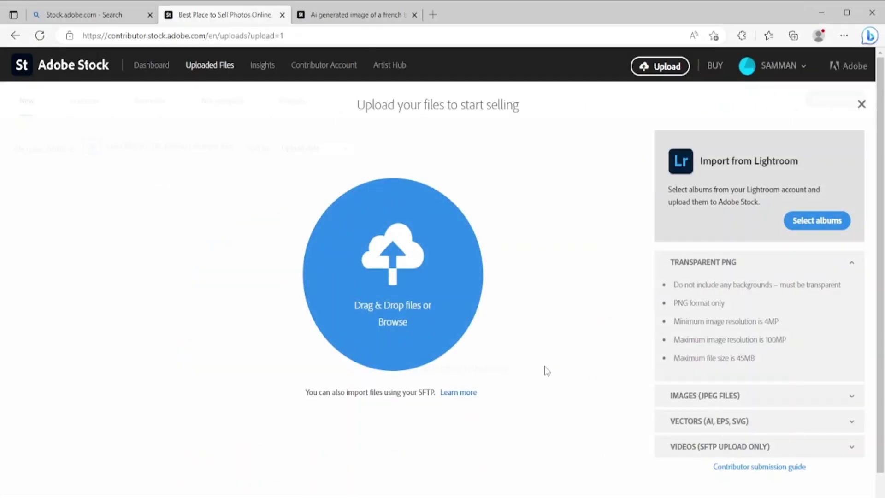
{"action": "left_click", "coordinate": [396, 322]}
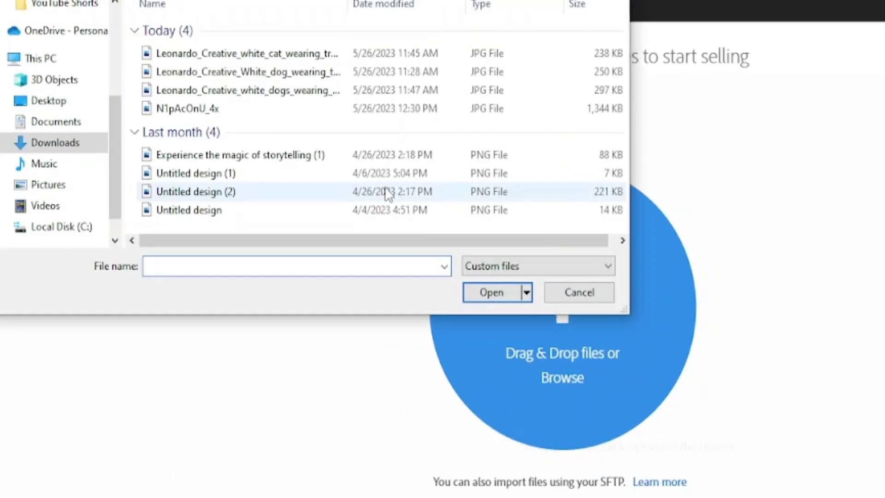
{"action": "left_click", "coordinate": [430, 109]}
{"action": "left_click", "coordinate": [507, 294]}
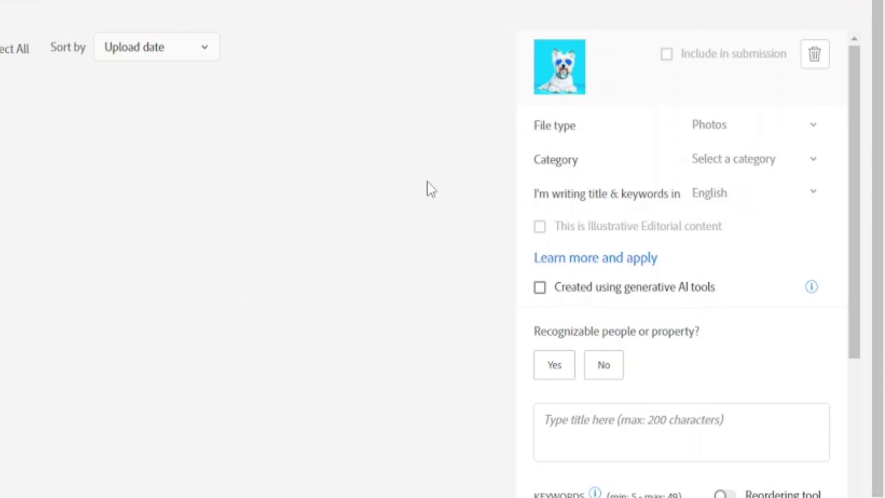
- Set the file type to Illustrations and the category to Animals
{"action": "left_click", "coordinate": [816, 126]}
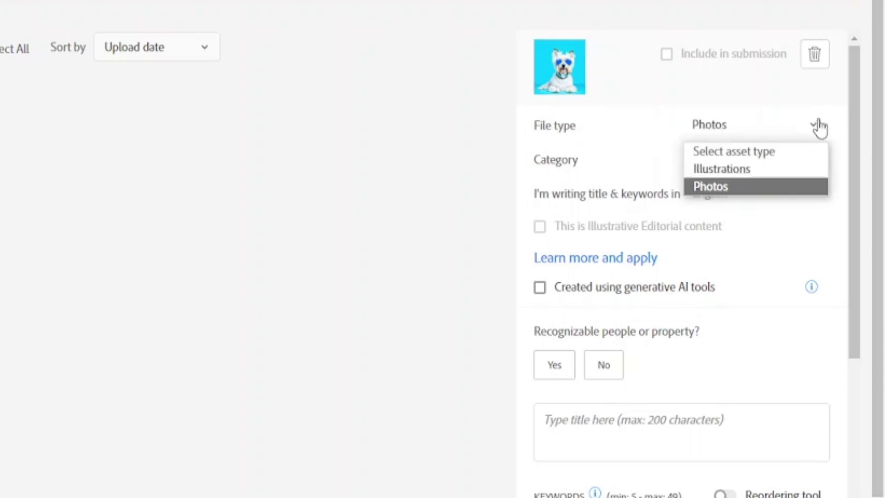
{"action": "left_click", "coordinate": [767, 168]}
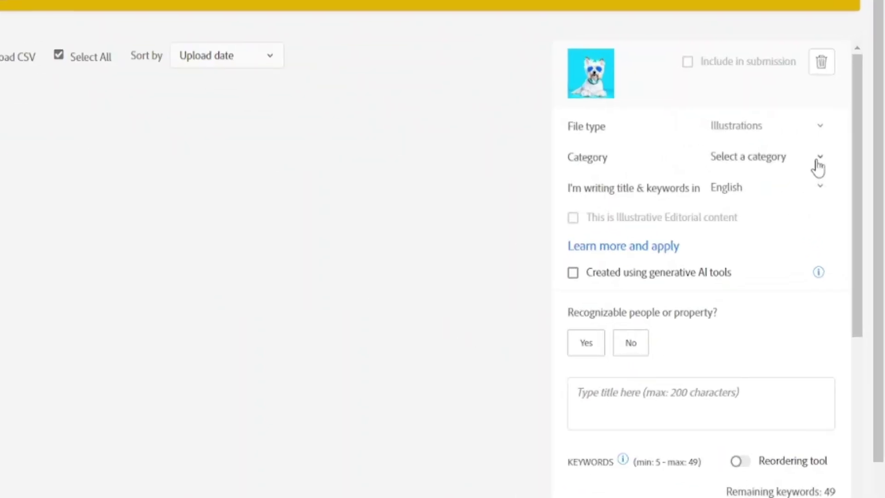
{"action": "left_click", "coordinate": [822, 159]}
{"action": "left_click", "coordinate": [761, 197]}
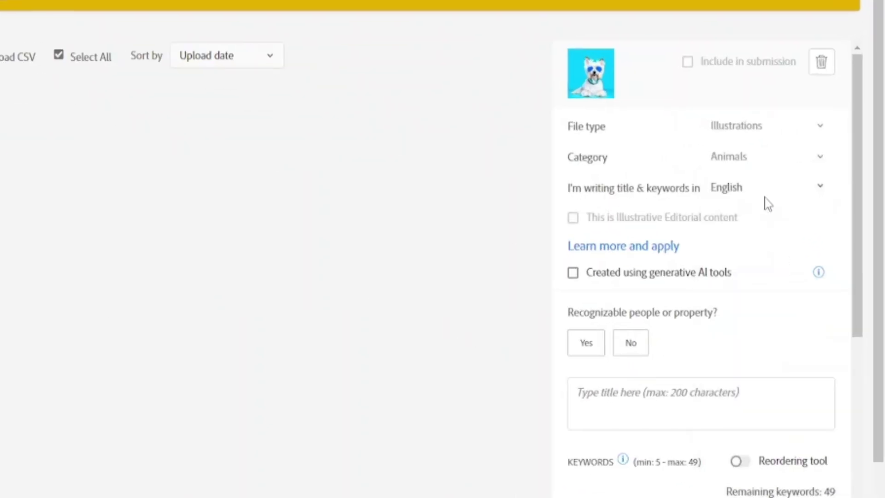
{"action": "scroll", "coordinate": [798, 160], "scroll_direction": "down", "scroll_amount": 2}
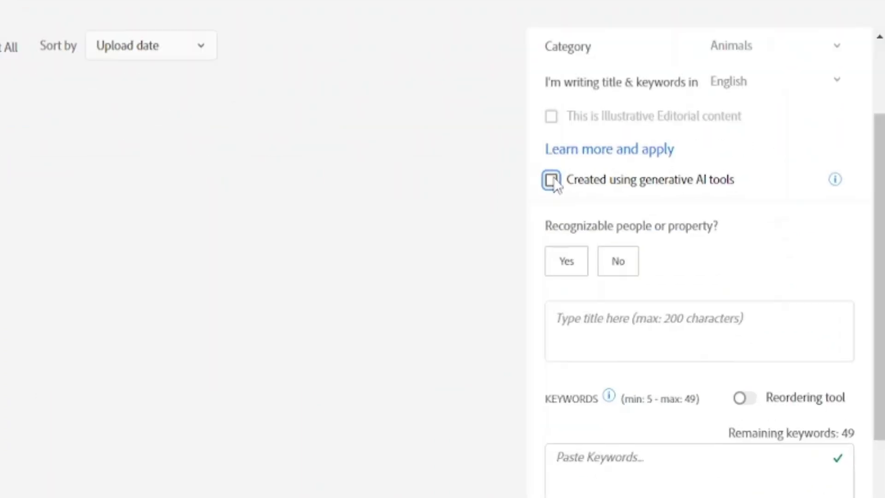
- Mark the upload as created using generative AI tools and scroll down
{"action": "left_click", "coordinate": [574, 173]}
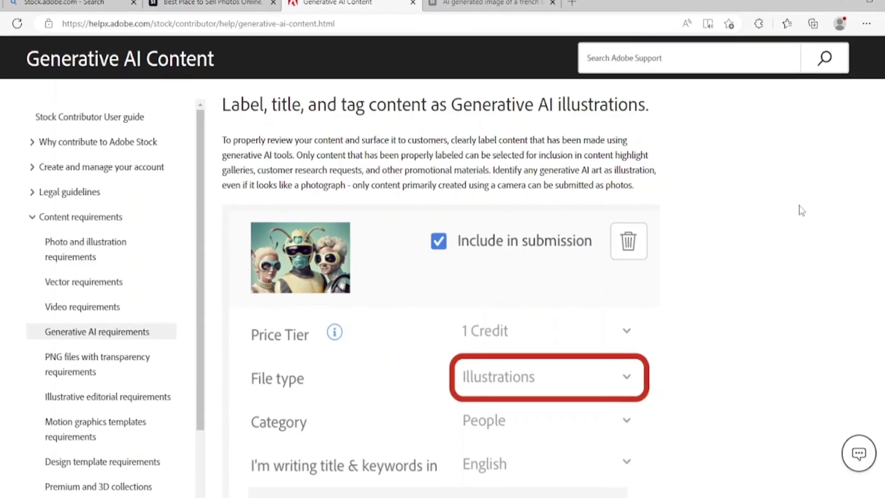
{"action": "scroll", "coordinate": [809, 205], "scroll_direction": "down", "scroll_amount": 3}
{"action": "scroll", "coordinate": [829, 208], "scroll_direction": "down", "scroll_amount": 5}
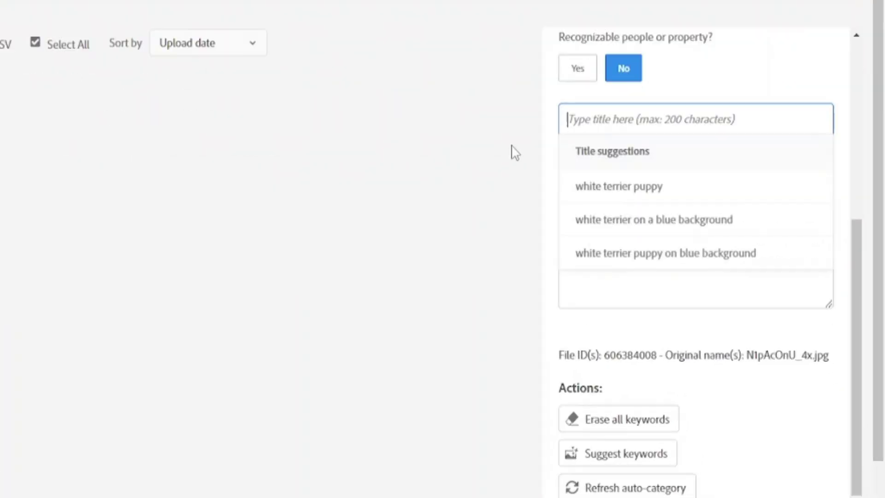
- Enter the title 'White cute Dog wearing trendy sunglasses, with blue background AI Generated' and generate keyword suggestions
{"action": "type", "text": "White cute Dog wearing trendy sunglasses, with blue background AI Generated"}
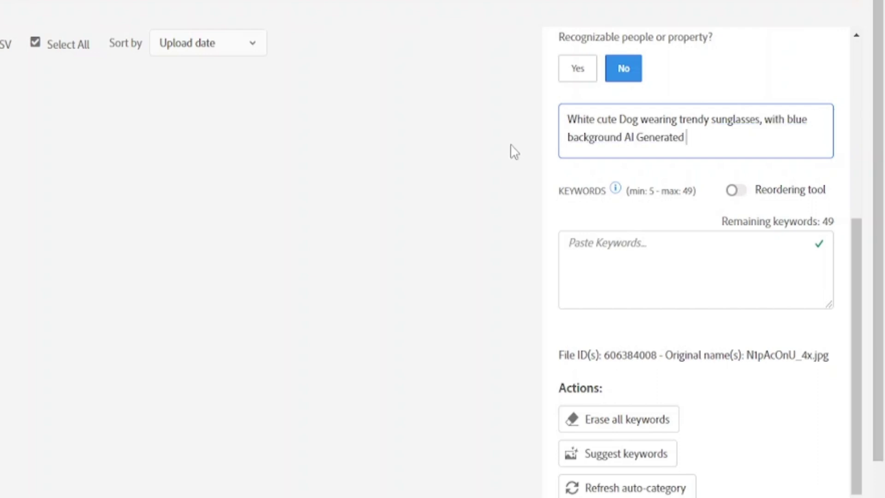
{"action": "left_click", "coordinate": [618, 454]}
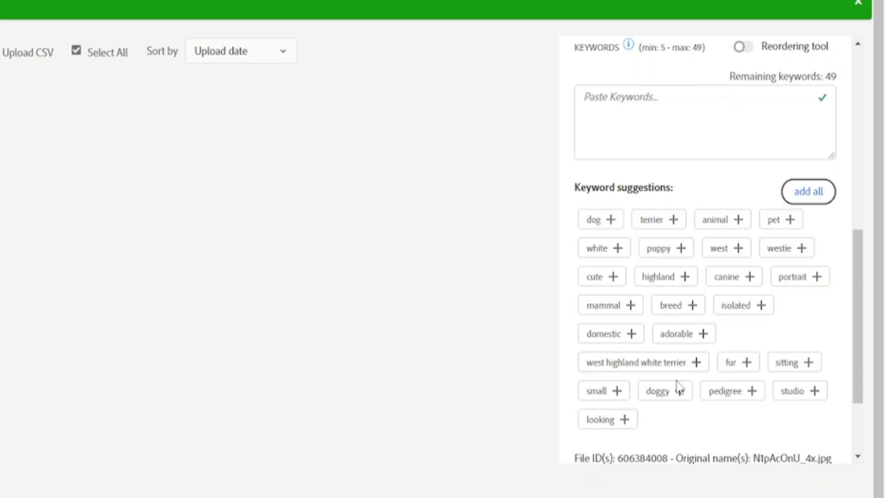
- Add all 25 suggested keywords to the dog image's keyword list
{"action": "left_click", "coordinate": [815, 198]}
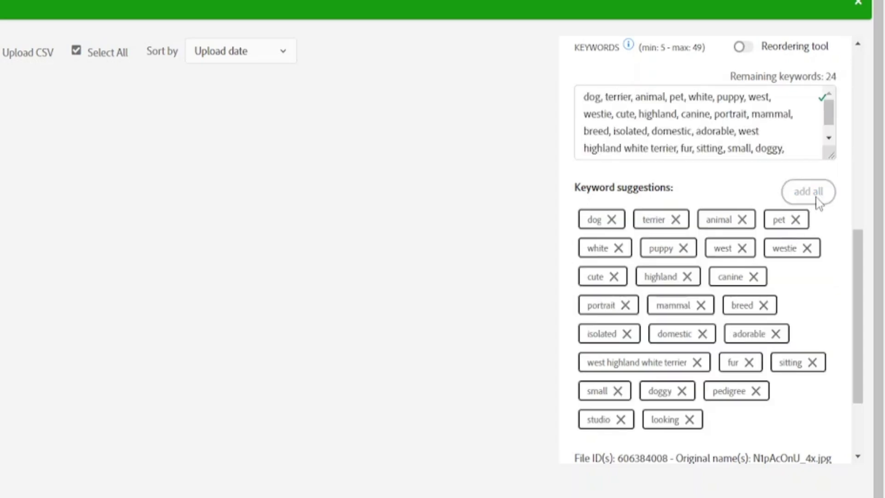